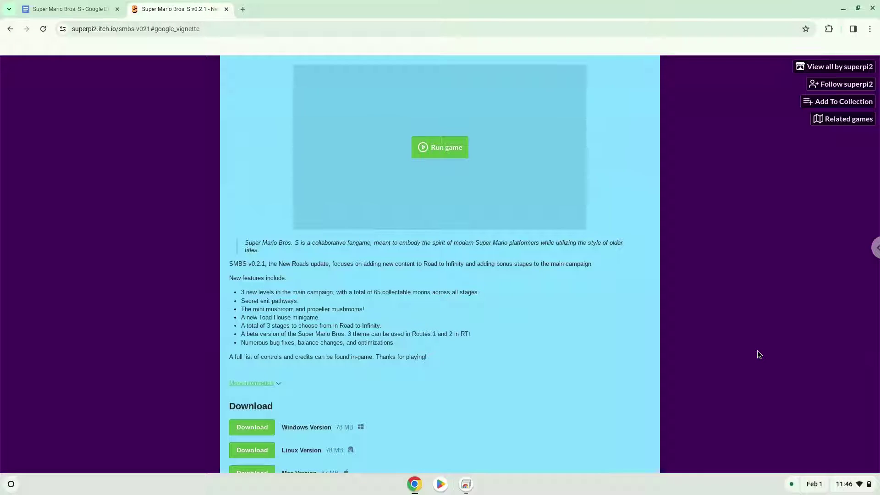
# Open Settings from Quick Settings and go to Advanced > Developers
pyautogui.click(852, 485)
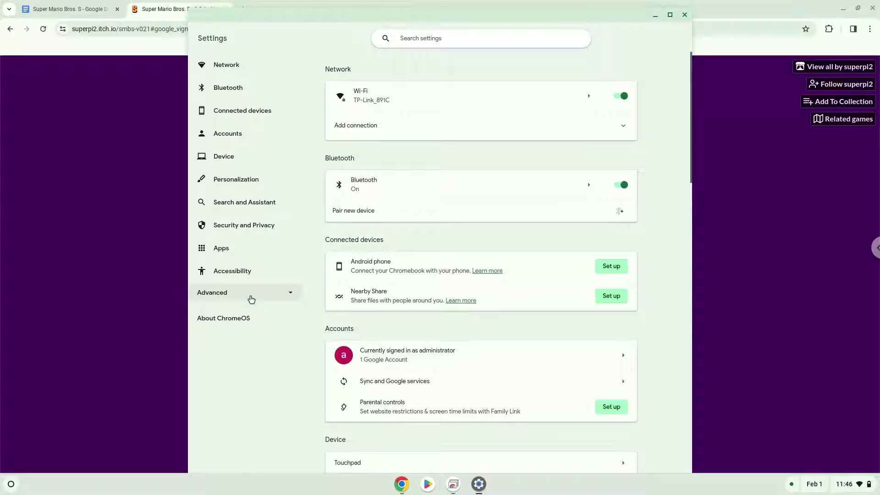
pyautogui.click(250, 299)
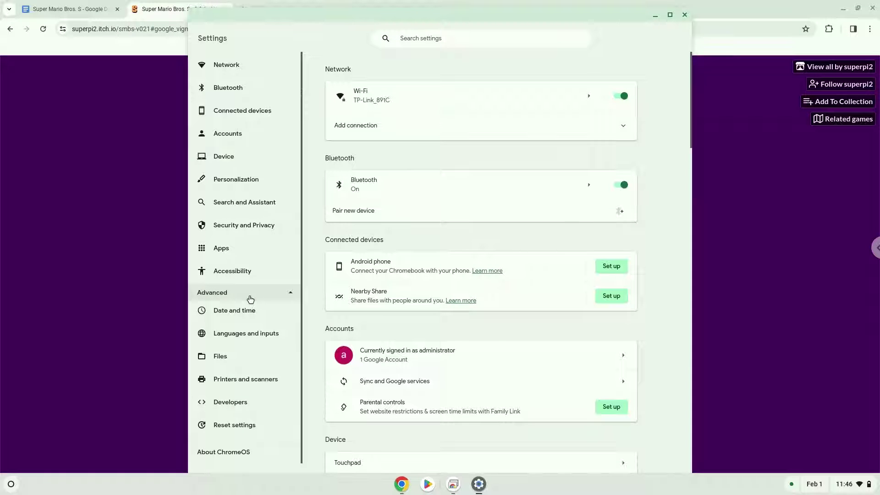
pyautogui.click(233, 402)
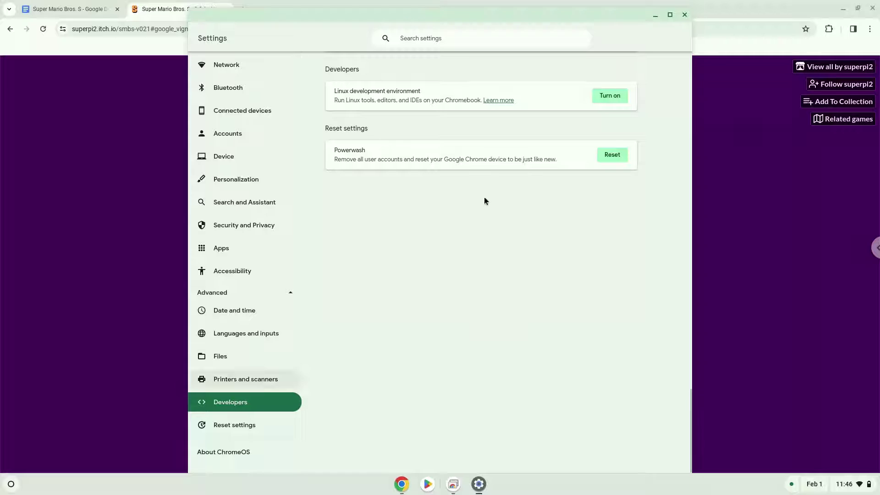
# Turn on the Linux development environment and install it with the Recommended disk size
pyautogui.click(601, 99)
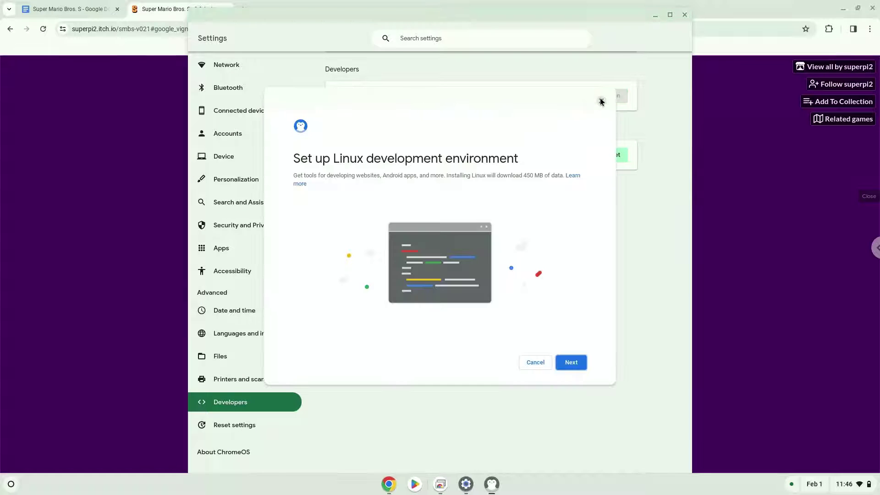
pyautogui.click(578, 362)
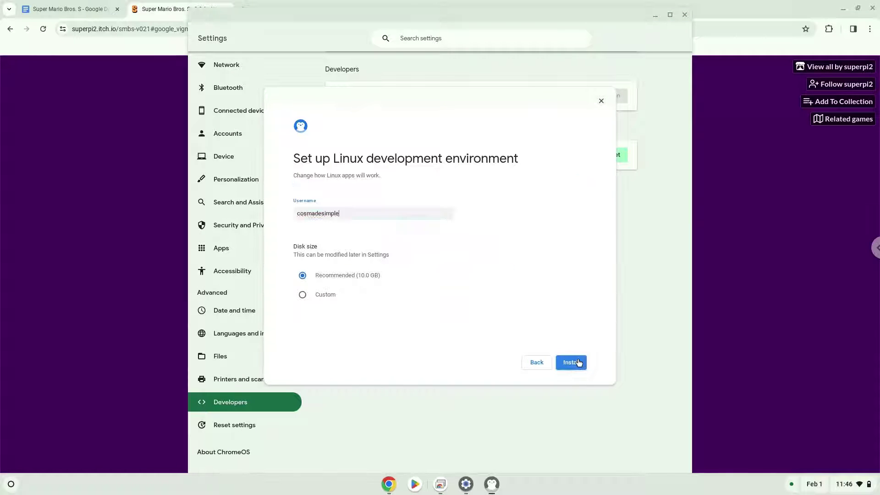
pyautogui.click(578, 362)
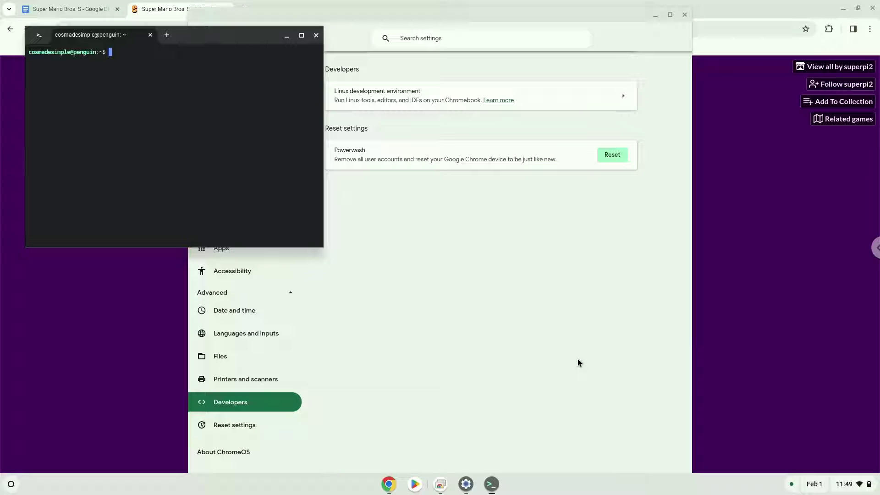
# Close the Linux terminal and Settings, then download the Linux Version zip from itch.io
pyautogui.click(319, 37)
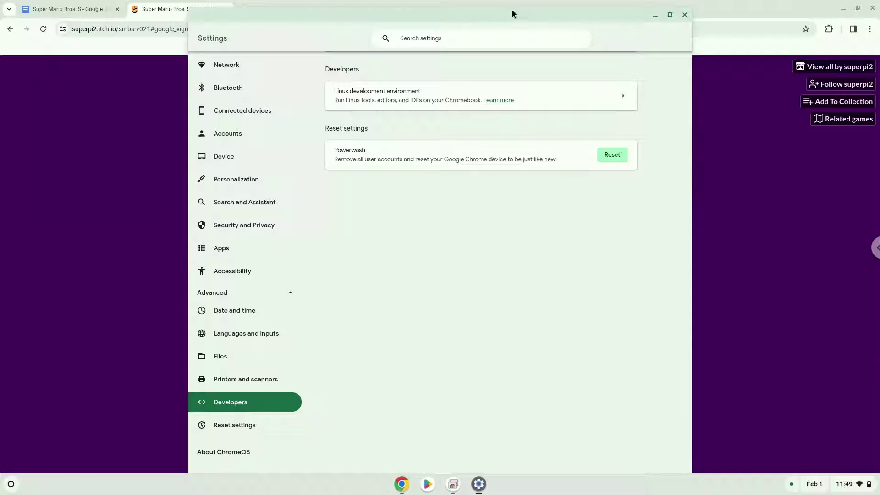
pyautogui.click(683, 15)
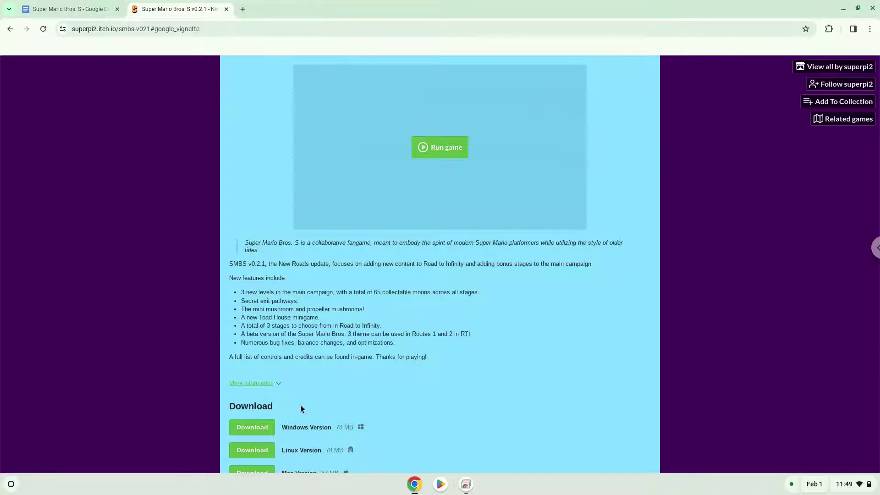
pyautogui.click(257, 450)
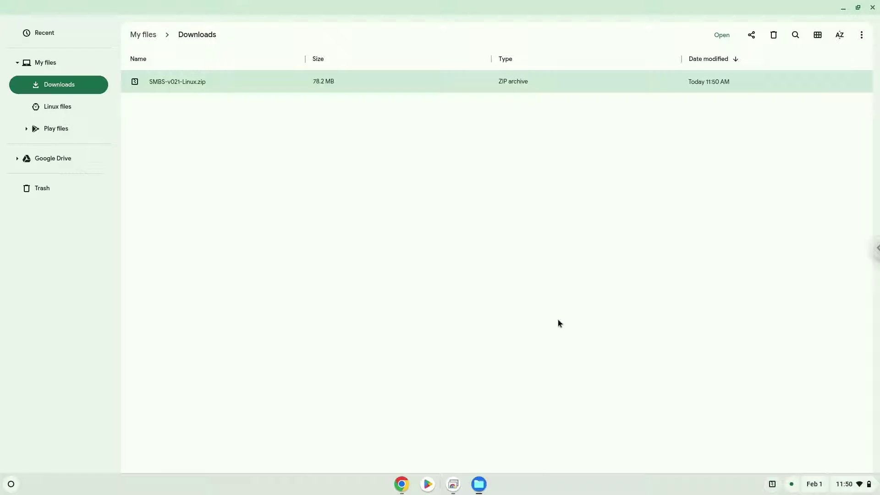
# Cut SMBS-v021-Linux.zip from Downloads and paste it into the Linux files folder
pyautogui.rightClick(190, 86)
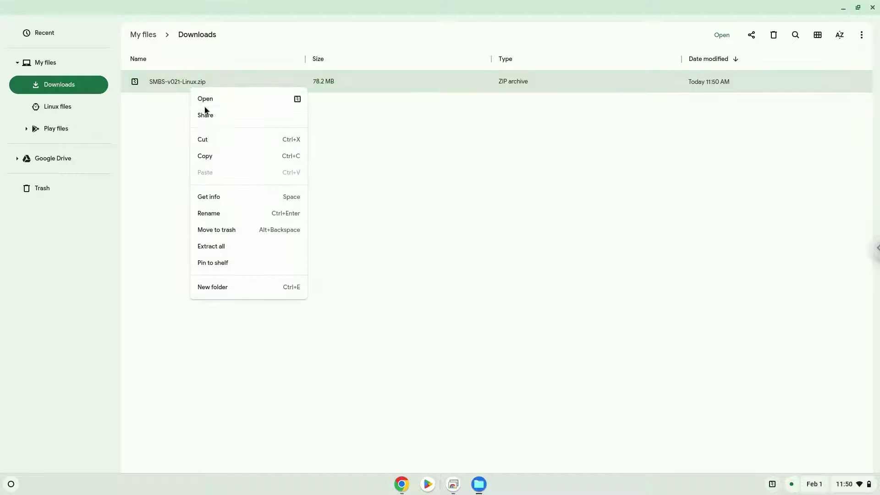
pyautogui.click(214, 141)
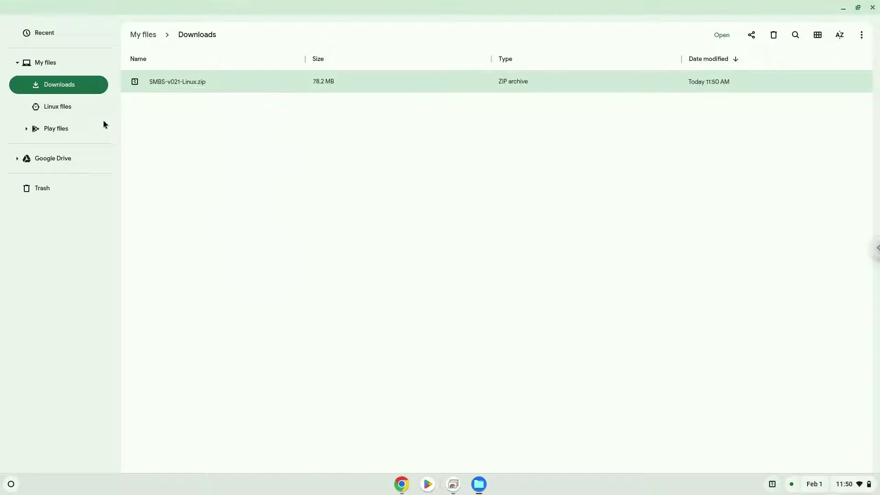
pyautogui.click(69, 110)
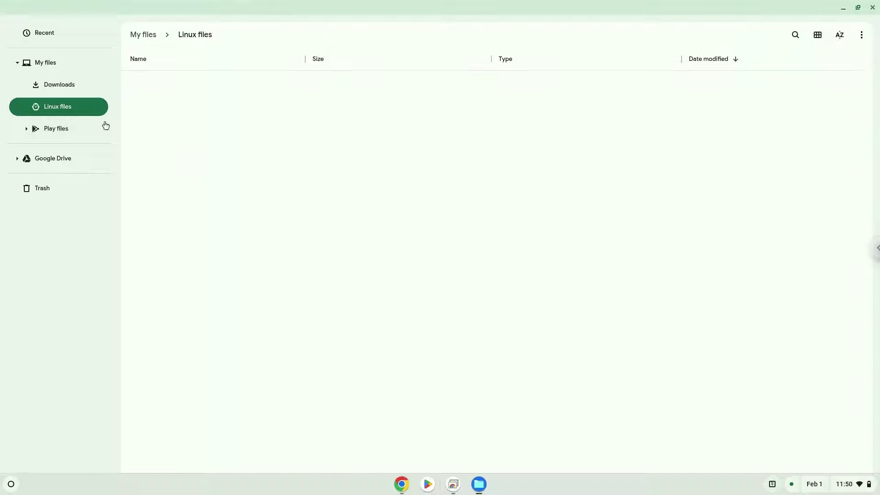
pyautogui.rightClick(197, 162)
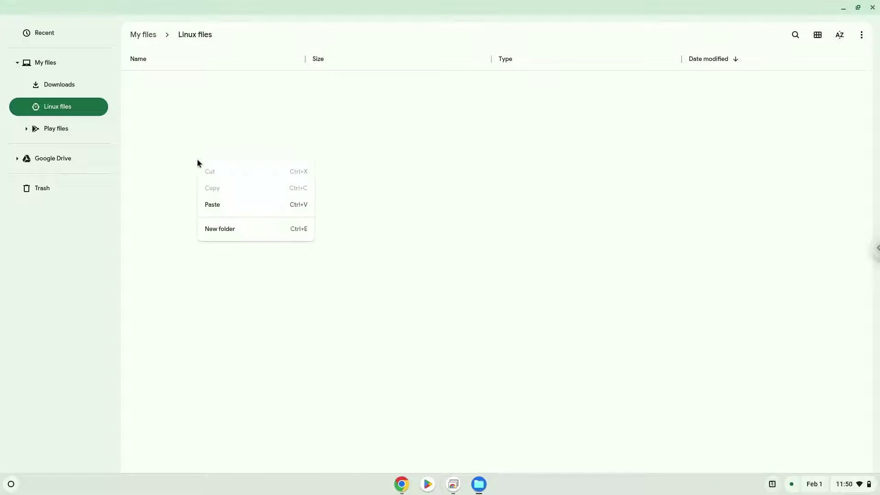
pyautogui.click(224, 204)
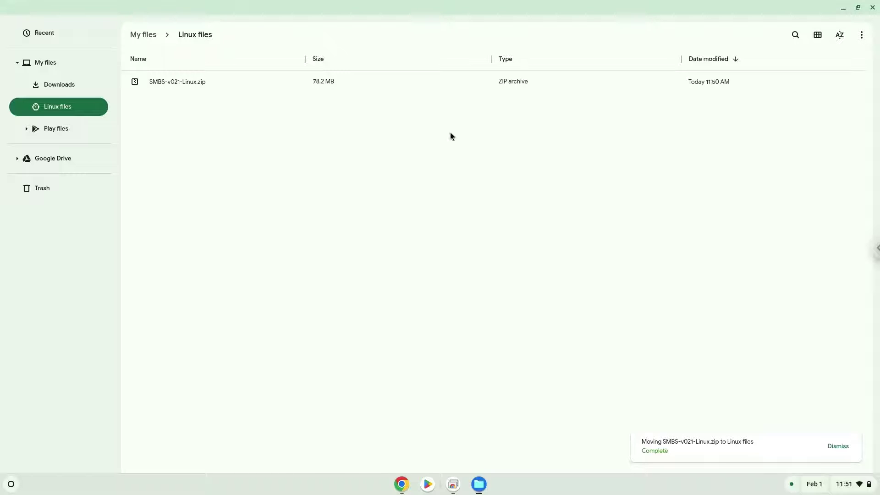
# Close Files and copy the 'unzip SMBS-v021-Linux.zip' line from the Google Docs notes
pyautogui.click(872, 7)
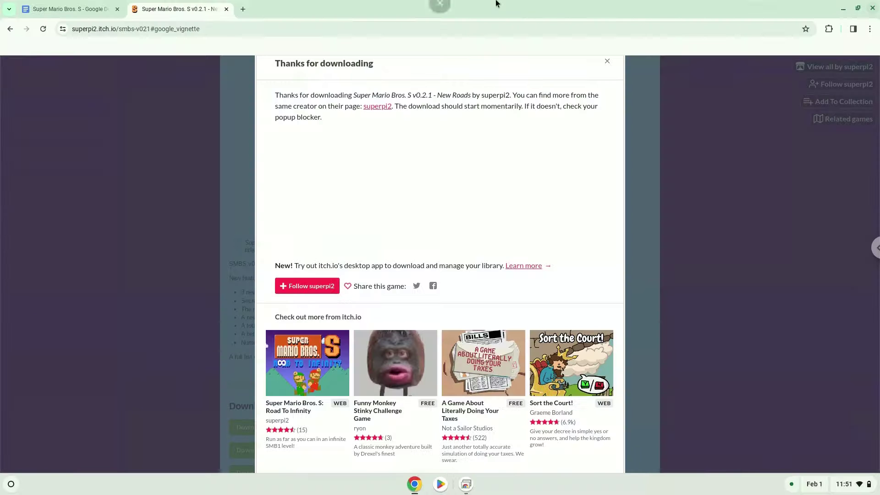
pyautogui.click(75, 12)
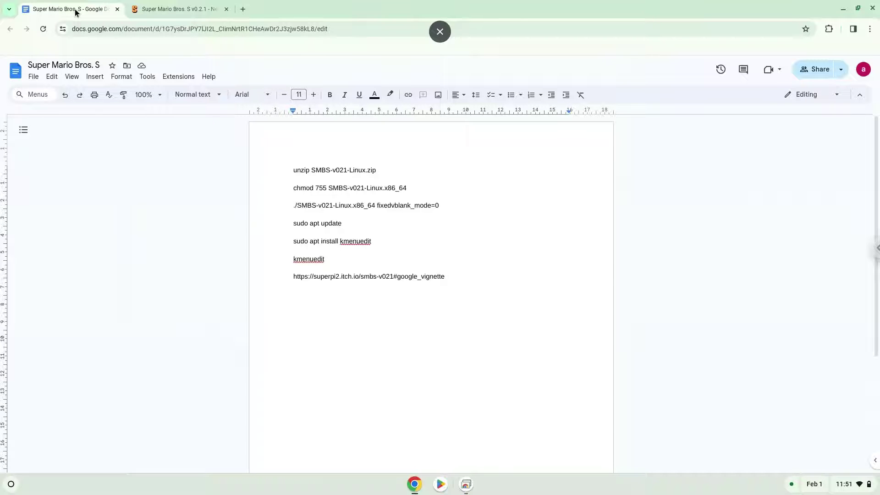
pyautogui.tripleClick(335, 169)
pyautogui.rightClick(335, 172)
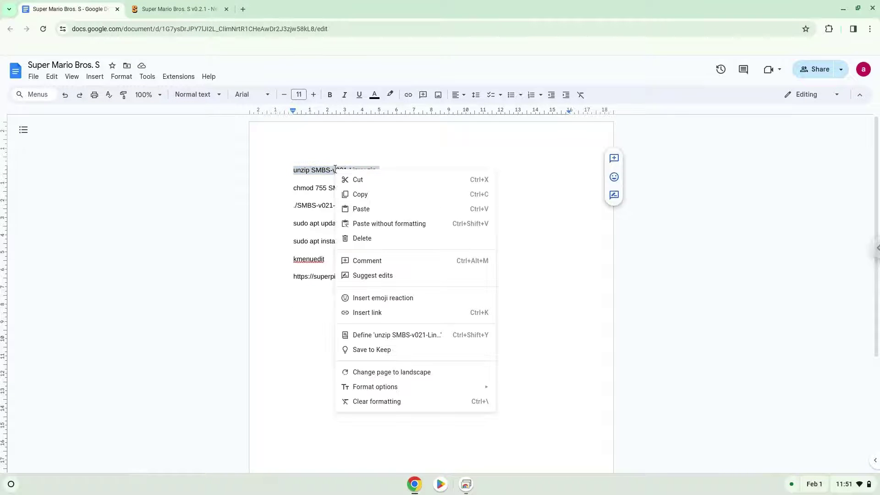
pyautogui.click(354, 194)
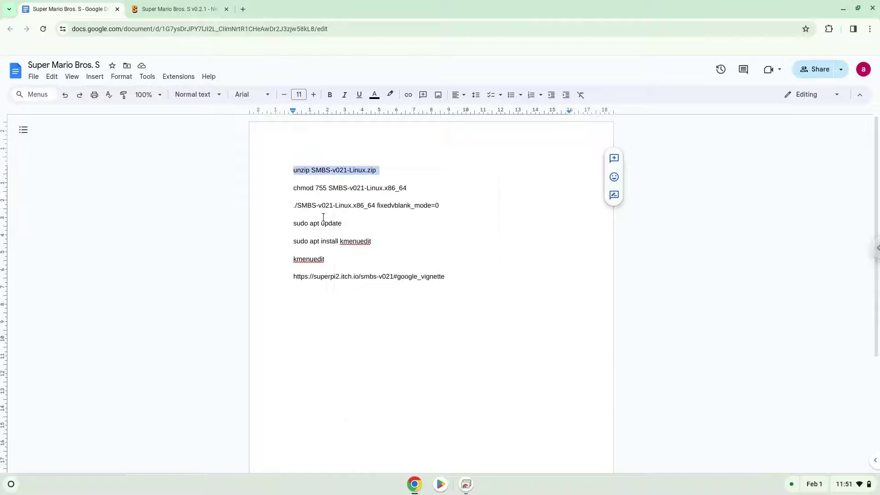
pyautogui.click(12, 482)
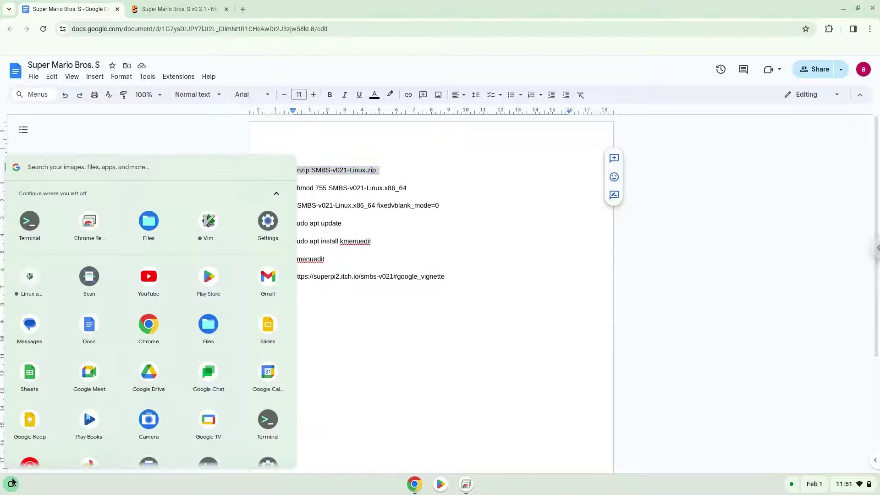
# Open Terminal maximized and extract SMBS-v021-Linux.zip into the Linux home folder
pyautogui.click(29, 221)
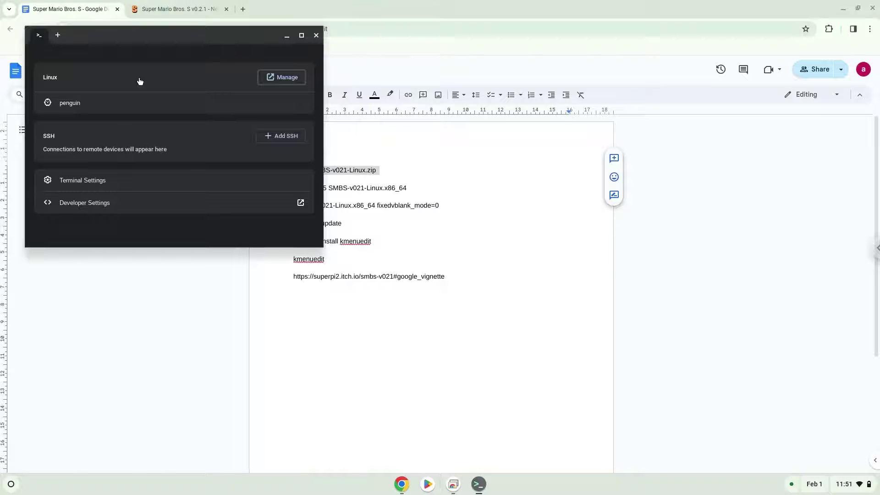
pyautogui.doubleClick(168, 36)
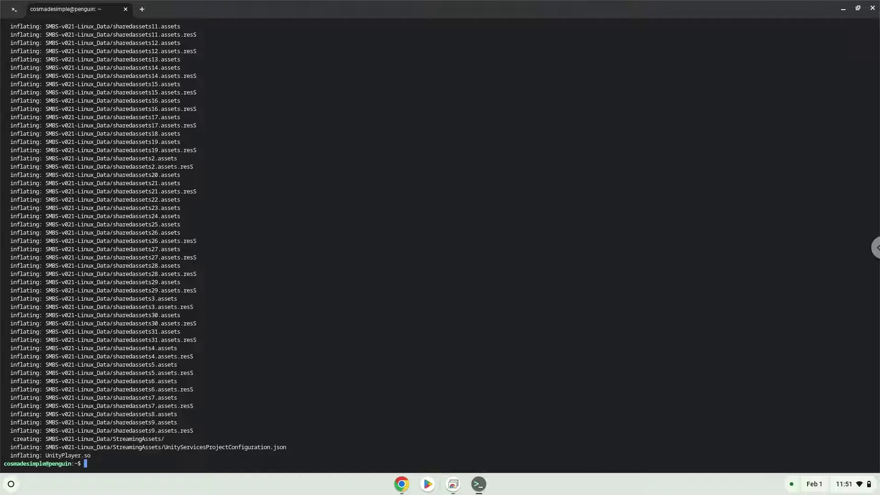
pyautogui.click(402, 484)
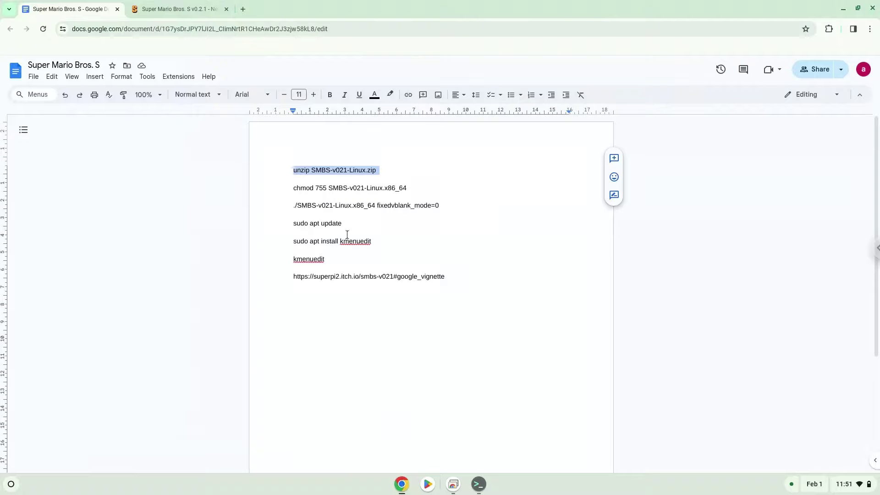
# Copy 'chmod 755 SMBS-v021-Linux.x86_64' from the notes and run it in Terminal
pyautogui.tripleClick(340, 188)
pyautogui.rightClick(341, 187)
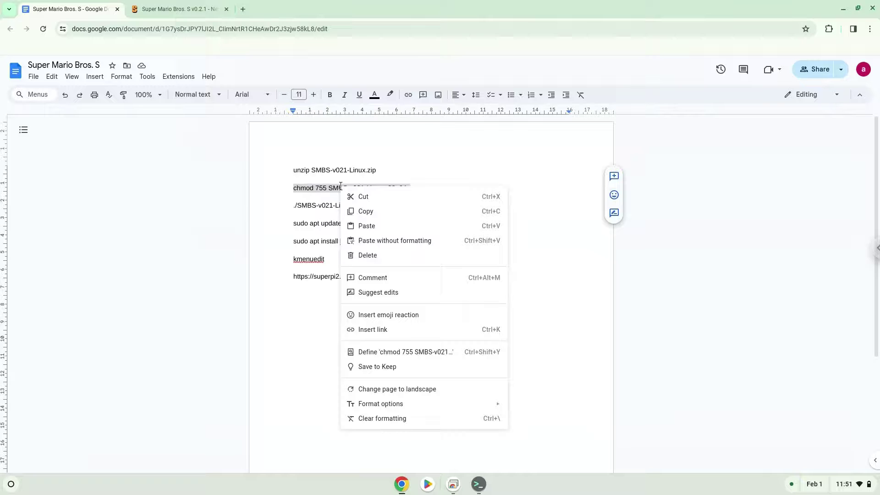
pyautogui.click(367, 210)
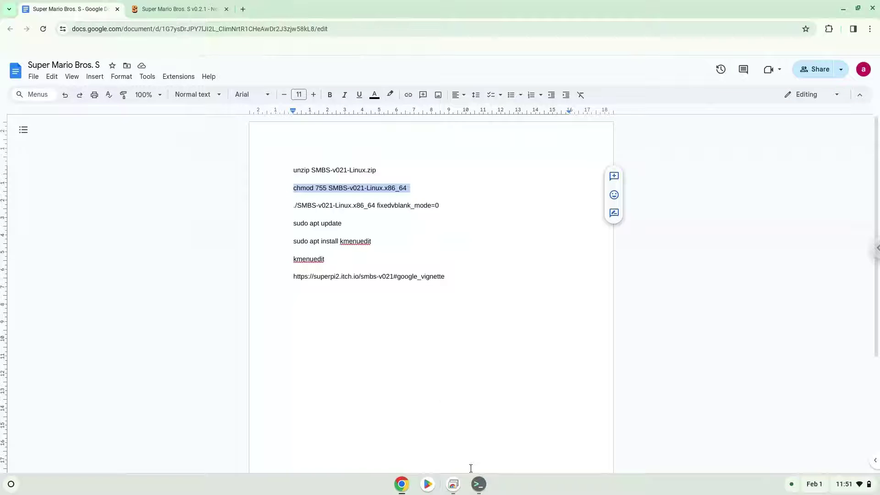
pyautogui.click(479, 484)
pyautogui.hotkey('ctrl', 'shift', 'v')
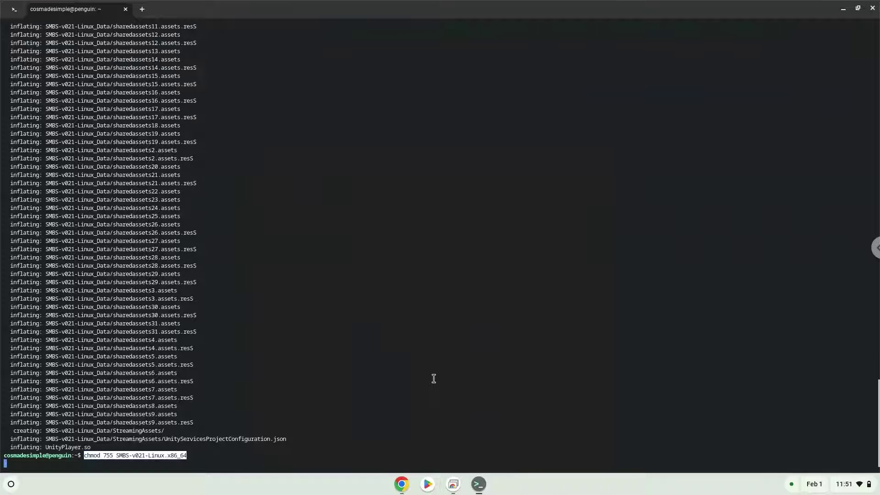
pyautogui.press('Return')
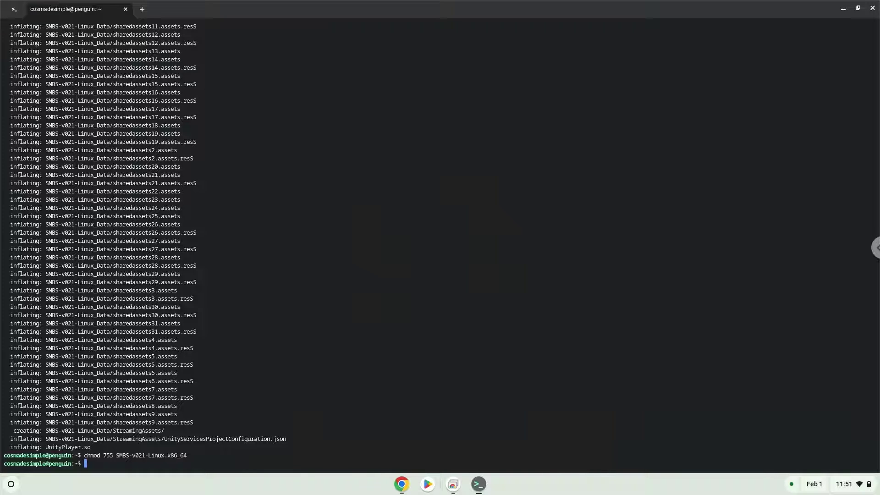
# Copy './SMBS-v021-Linux.x86_64 fixedvblank_mode=0' from the notes and run it in Terminal
pyautogui.click(402, 484)
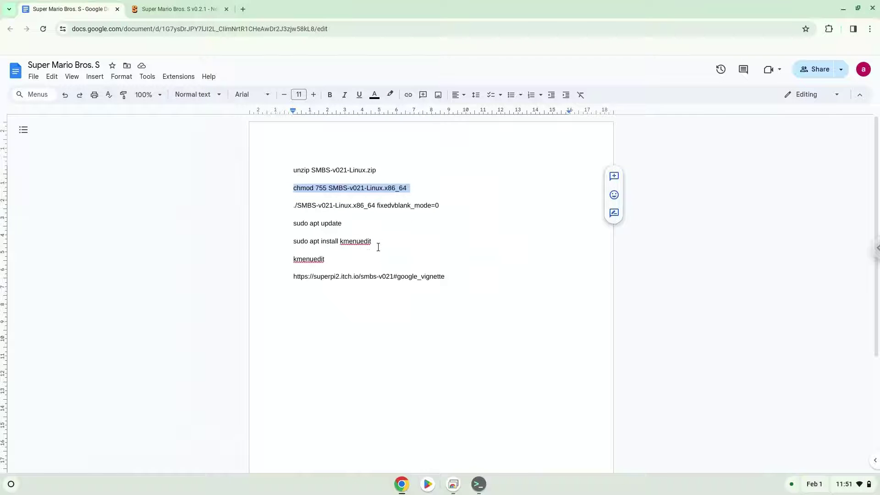
pyautogui.tripleClick(385, 205)
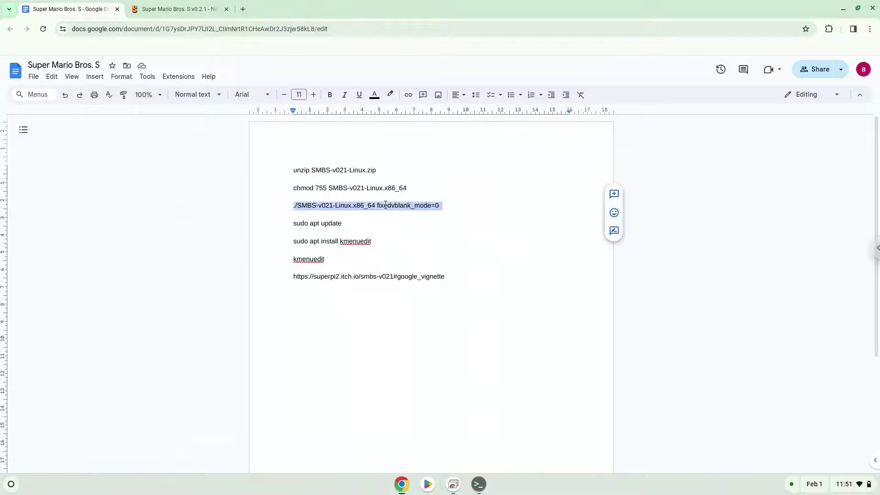
pyautogui.rightClick(385, 205)
pyautogui.click(410, 228)
pyautogui.click(479, 484)
pyautogui.hotkey('ctrl', 'shift', 'v')
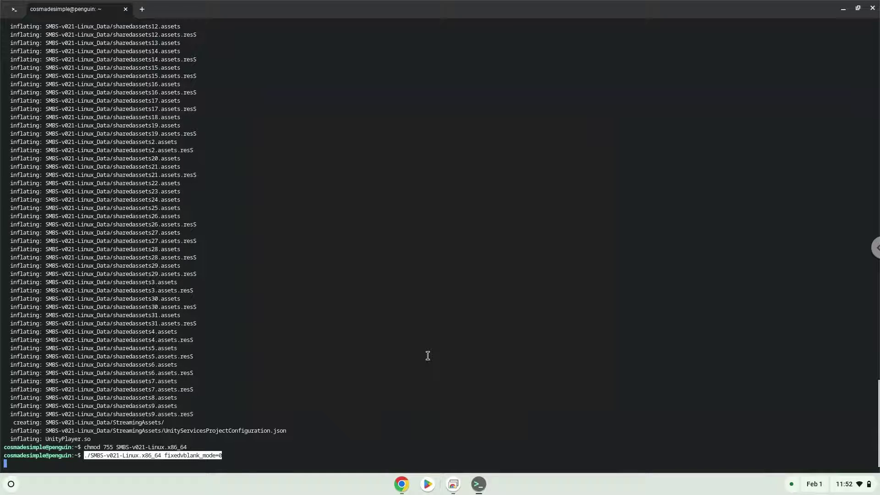
pyautogui.press('Return')
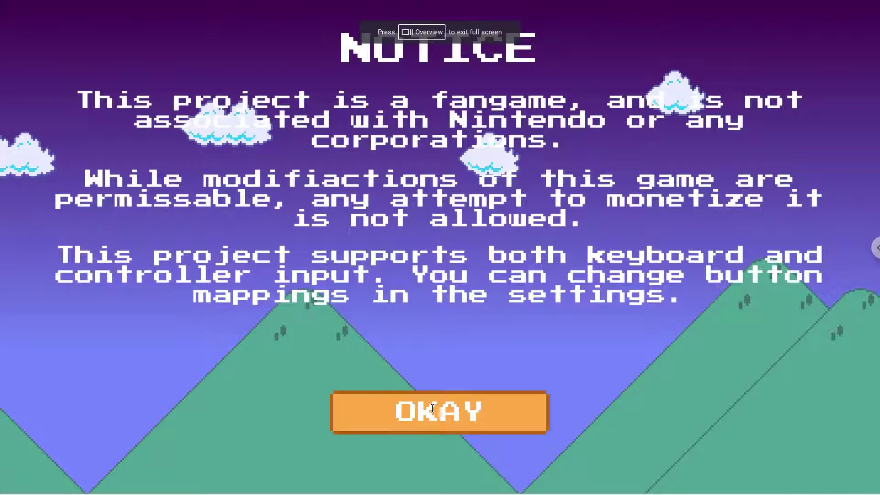
# Dismiss the fangame notice with OKAY, then rerun the previous launch command after the crash
pyautogui.click(432, 410)
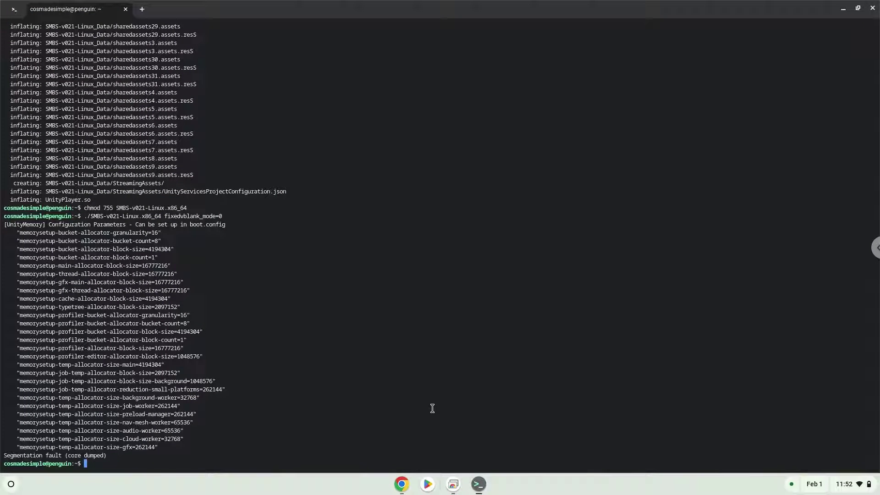
pyautogui.press('Up')
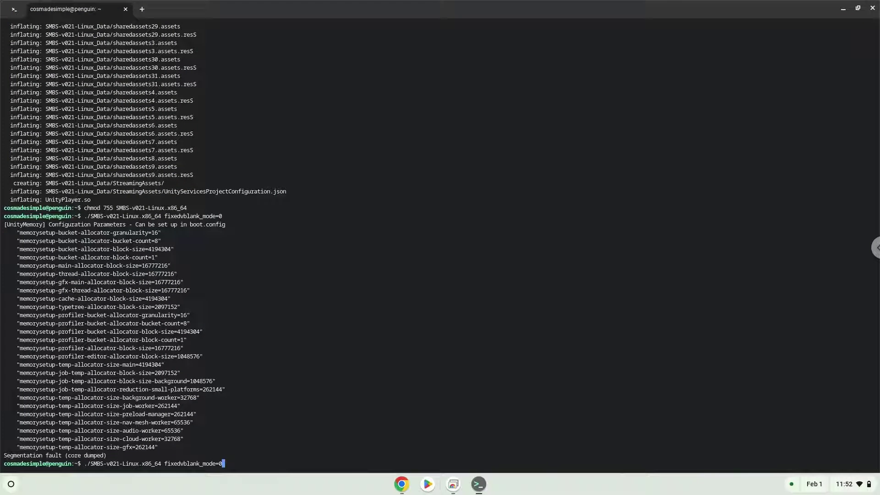
pyautogui.press('Return')
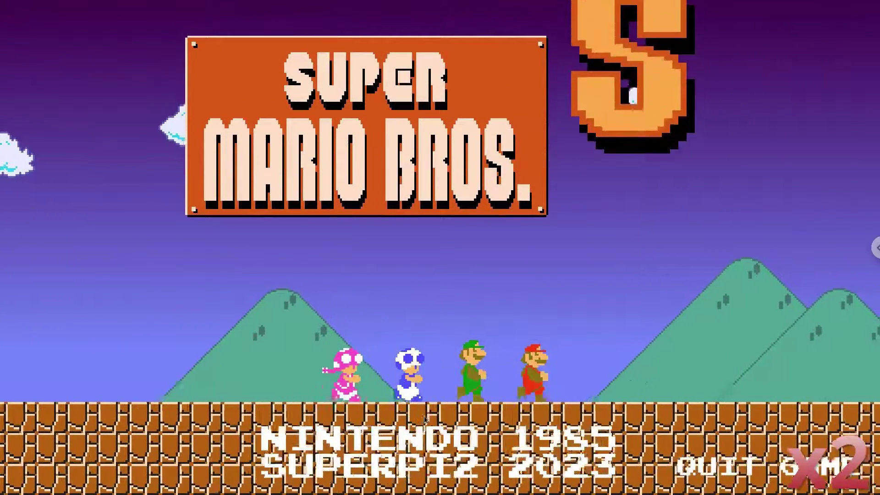
# Choose QUIT GAME on the title screen and return to the Google Docs setup notes
pyautogui.click(691, 462)
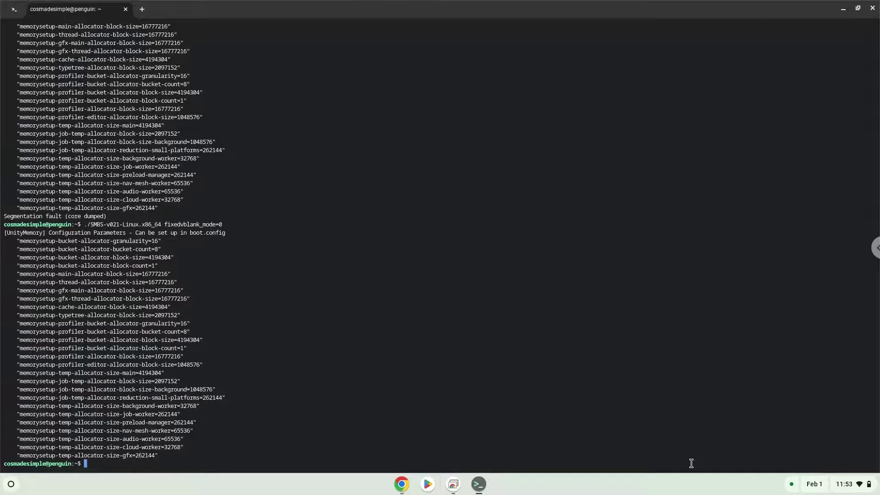
pyautogui.click(402, 484)
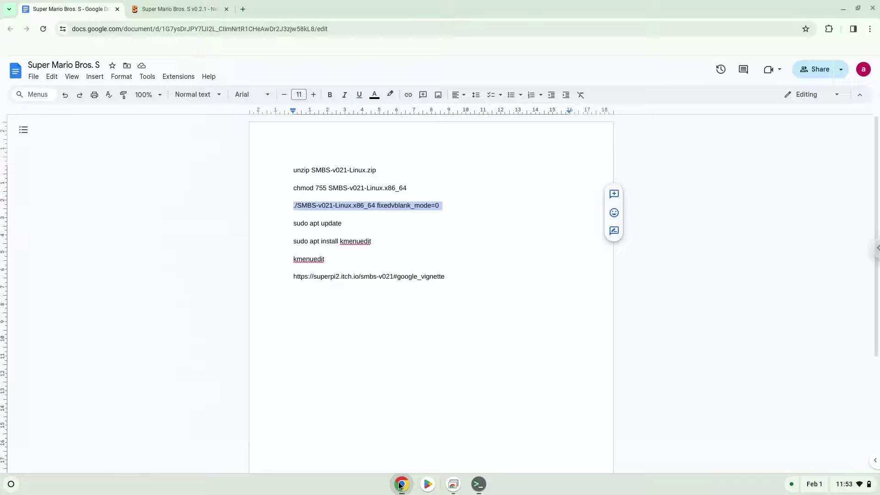
# Copy the 'sudo apt update' line from the Docs notes and run it in the Linux terminal
pyautogui.tripleClick(305, 223)
pyautogui.rightClick(306, 224)
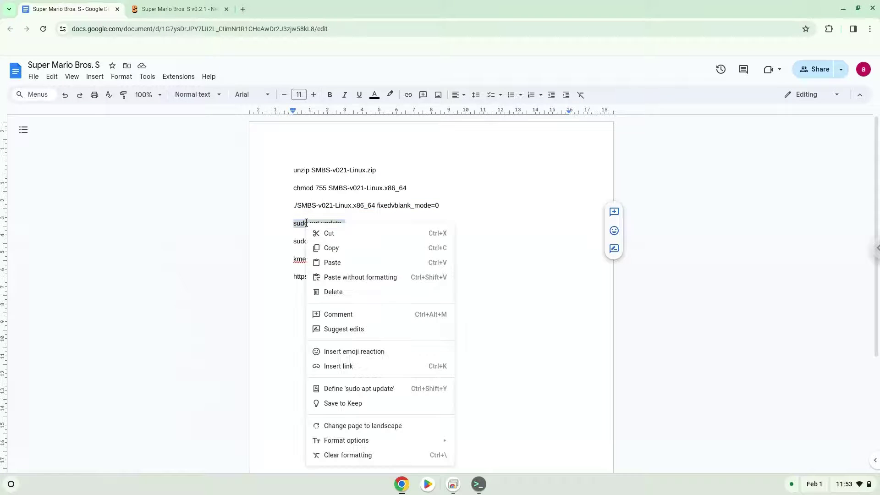
pyautogui.click(346, 249)
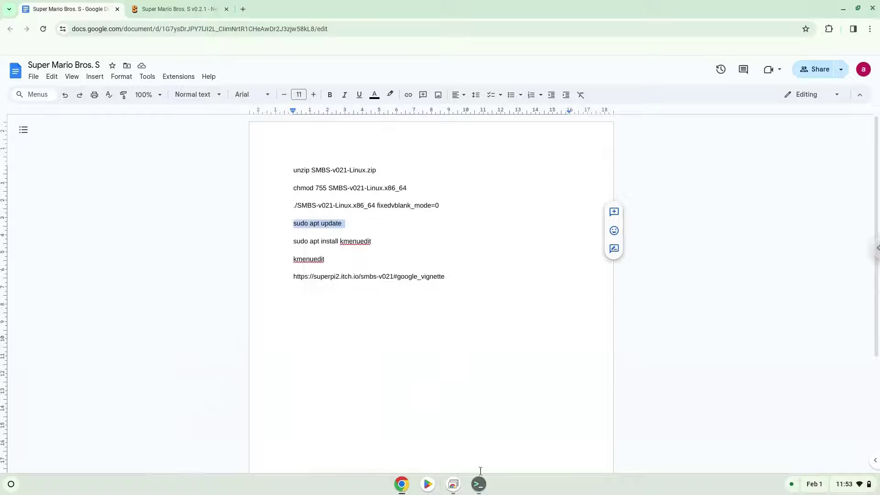
pyautogui.click(481, 485)
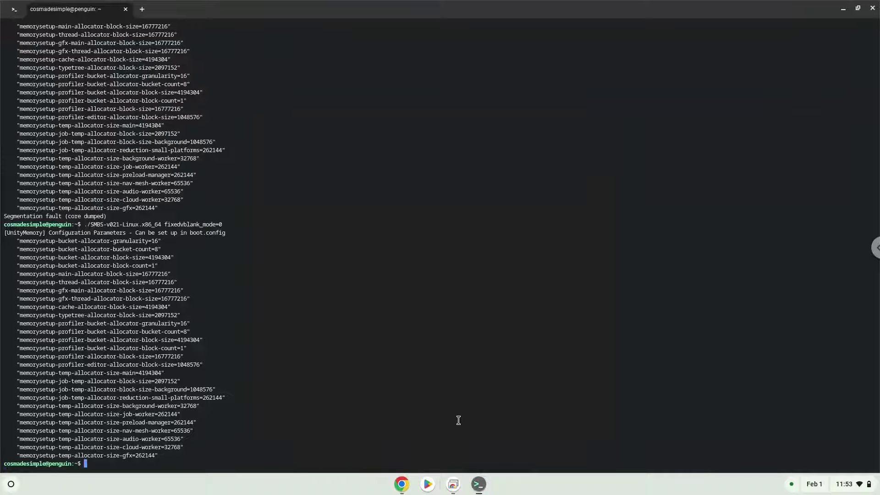
pyautogui.rightClick(459, 420)
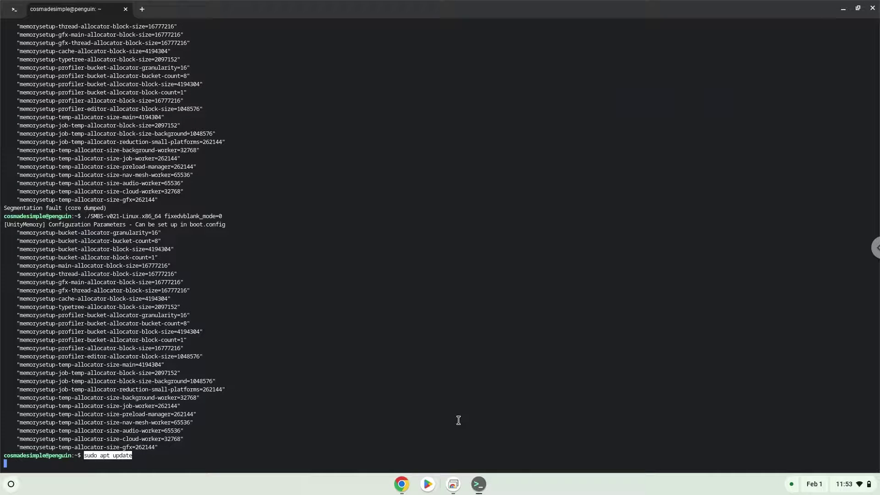
pyautogui.press('Return')
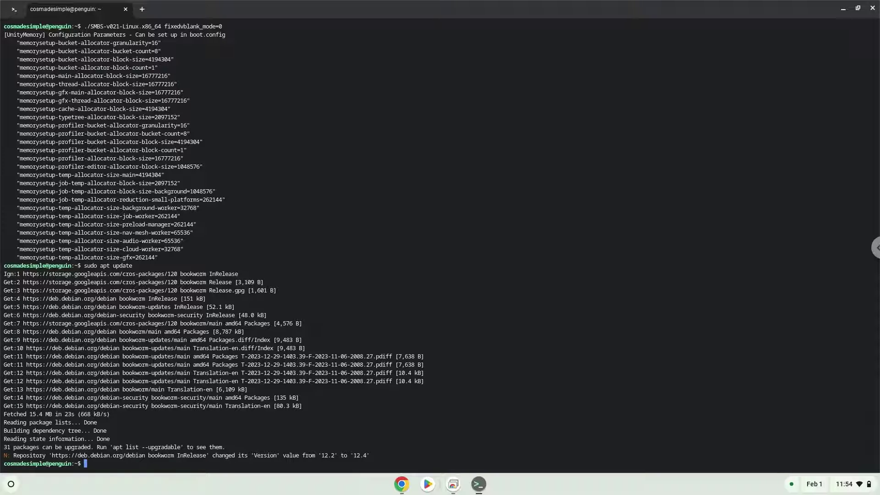
# Run 'sudo apt install kmenuedit' from the notes, confirming the additional packages with Y
pyautogui.click(402, 484)
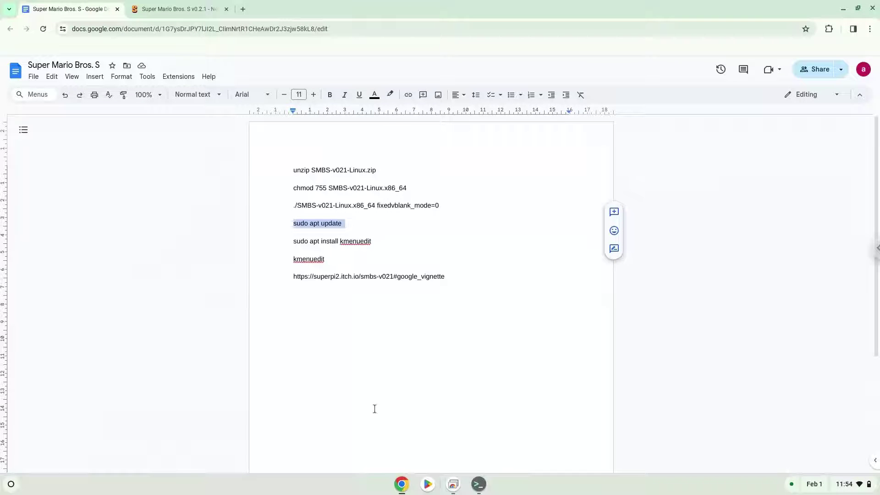
pyautogui.tripleClick(330, 241)
pyautogui.rightClick(330, 242)
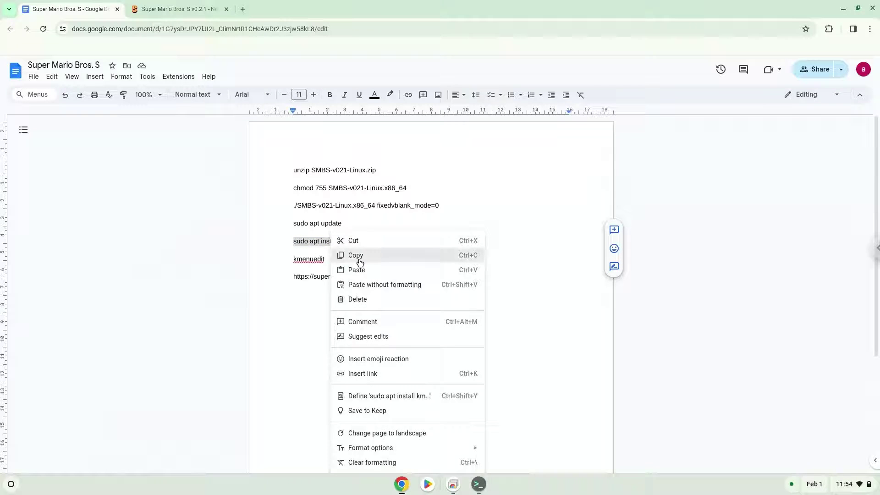
pyautogui.click(357, 256)
pyautogui.click(479, 486)
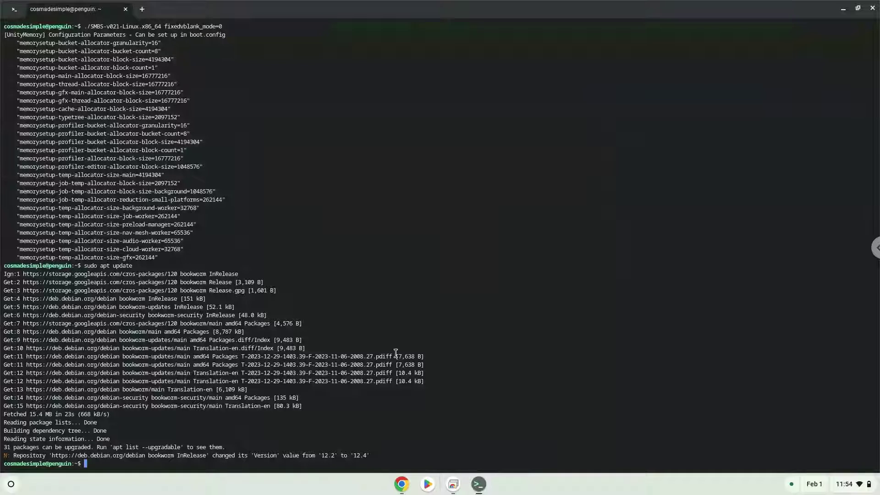
pyautogui.hotkey('ctrl', 'shift', 'v')
pyautogui.press('Return')
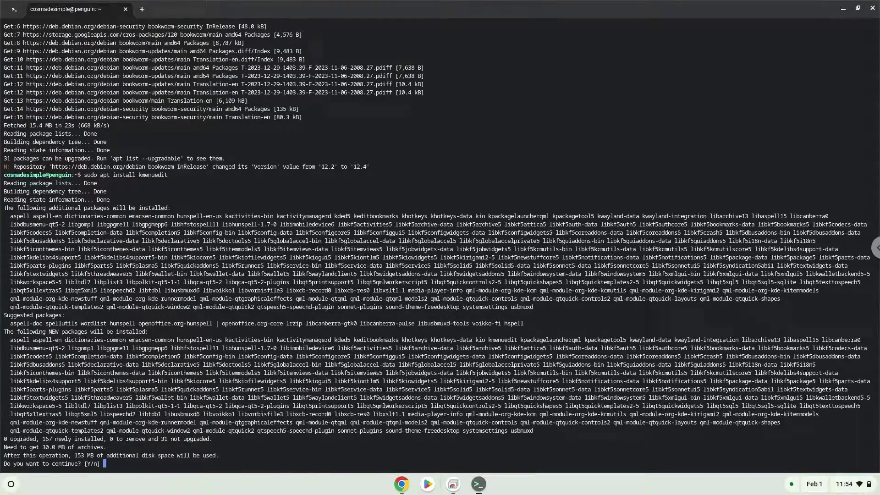
pyautogui.press('Return')
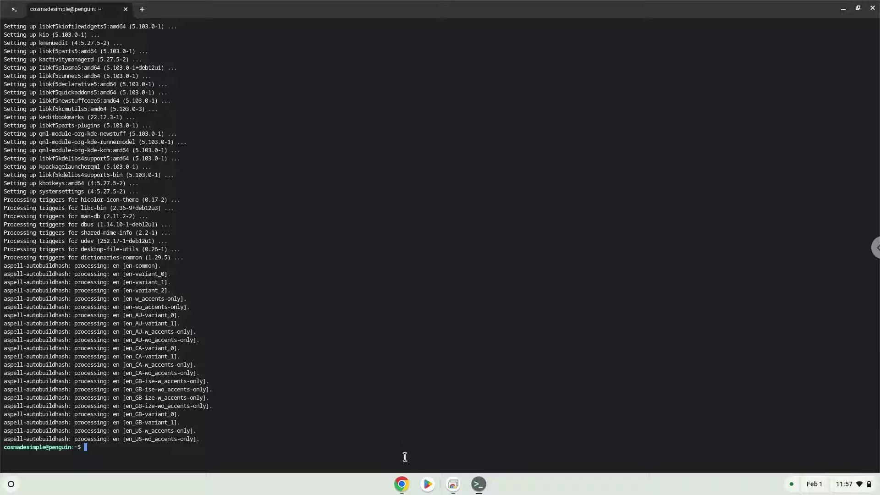
# Copy 'kmenuedit' from the notes and paste it at the terminal prompt to start KDE Menu Editor
pyautogui.click(403, 490)
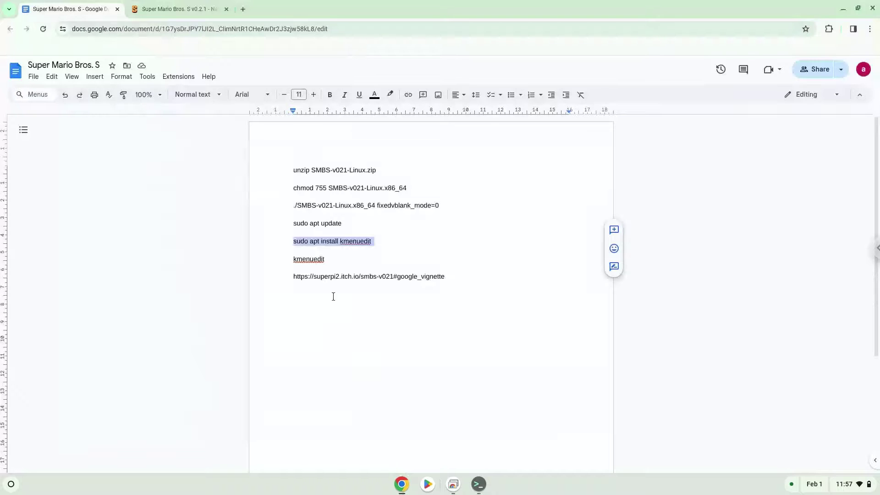
pyautogui.doubleClick(309, 258)
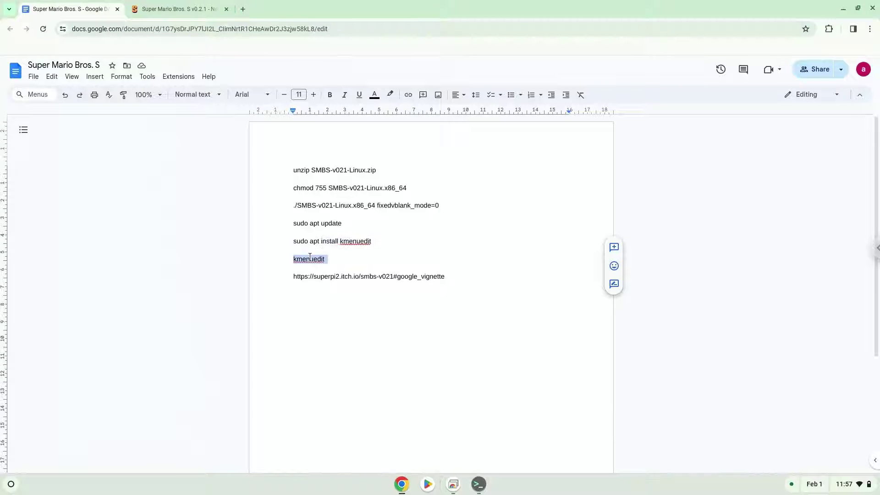
pyautogui.rightClick(309, 258)
pyautogui.click(333, 255)
pyautogui.click(482, 485)
pyautogui.hotkey('ctrl', 'shift', 'v')
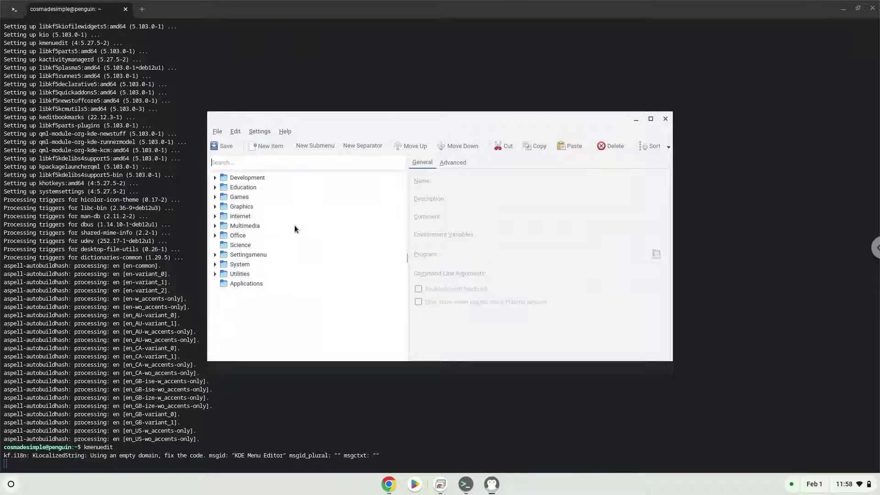
# Start a new menu item under Games and copy the document title from the notes
pyautogui.click(282, 197)
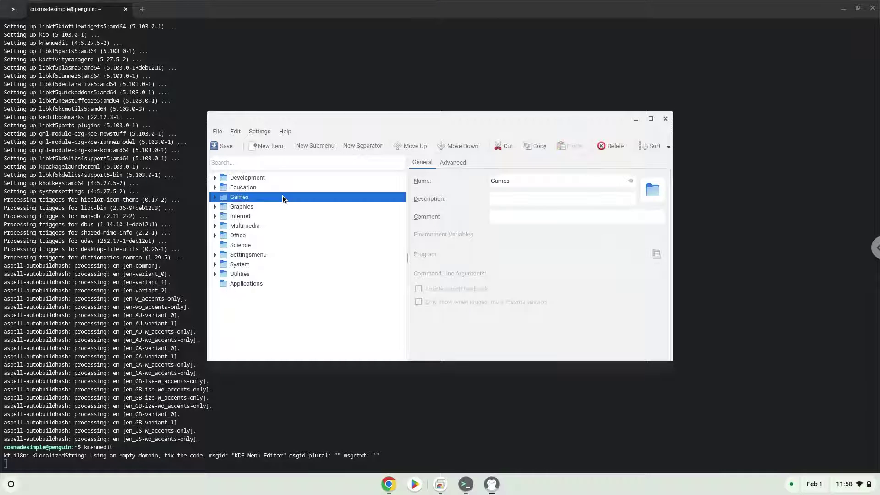
pyautogui.click(269, 146)
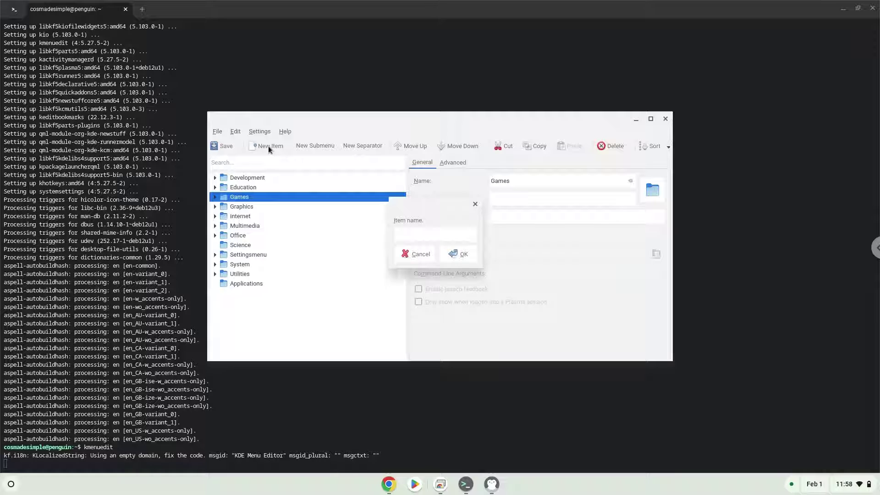
pyautogui.click(388, 485)
pyautogui.click(82, 65)
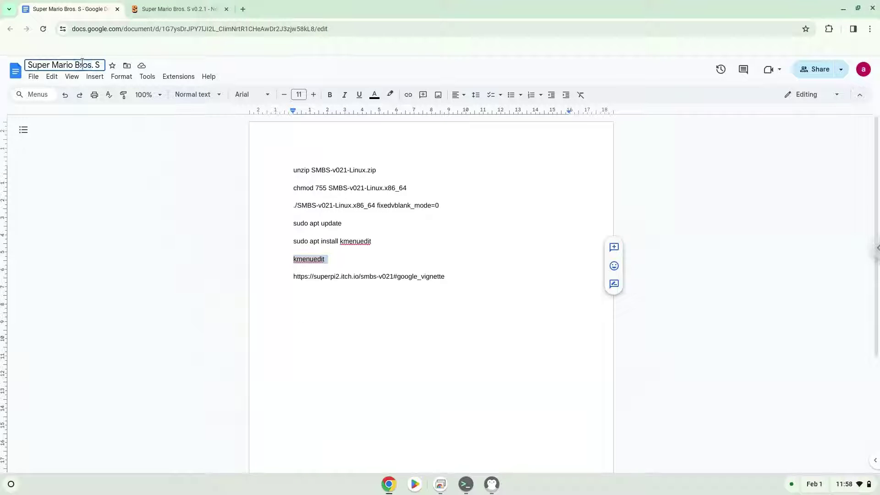
pyautogui.rightClick(82, 64)
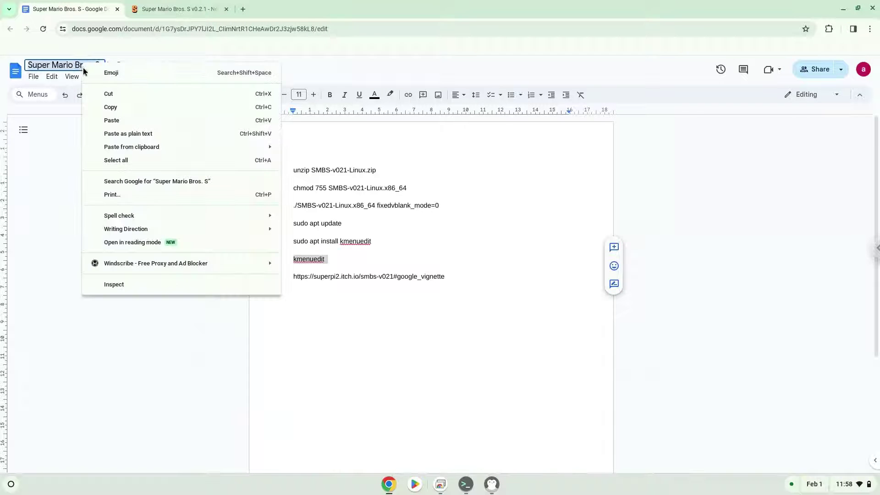
pyautogui.click(108, 107)
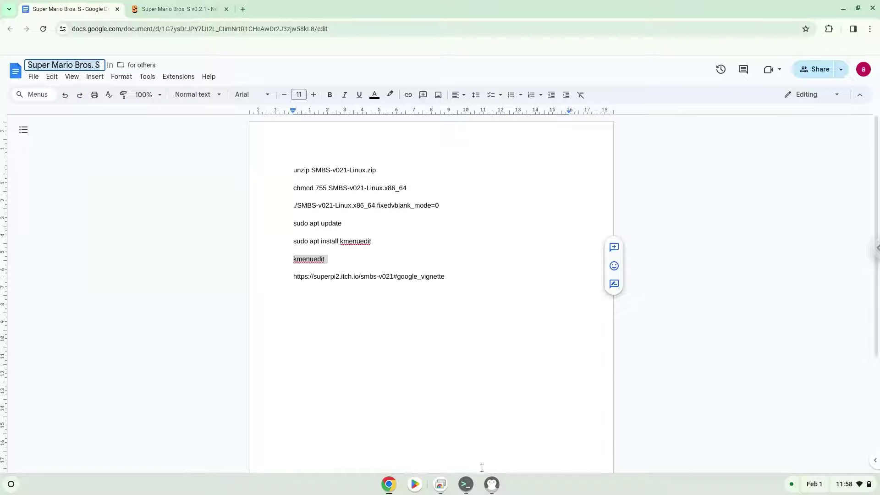
# Paste 'Super Mario Bros. S' as the new item's name and confirm it
pyautogui.click(492, 484)
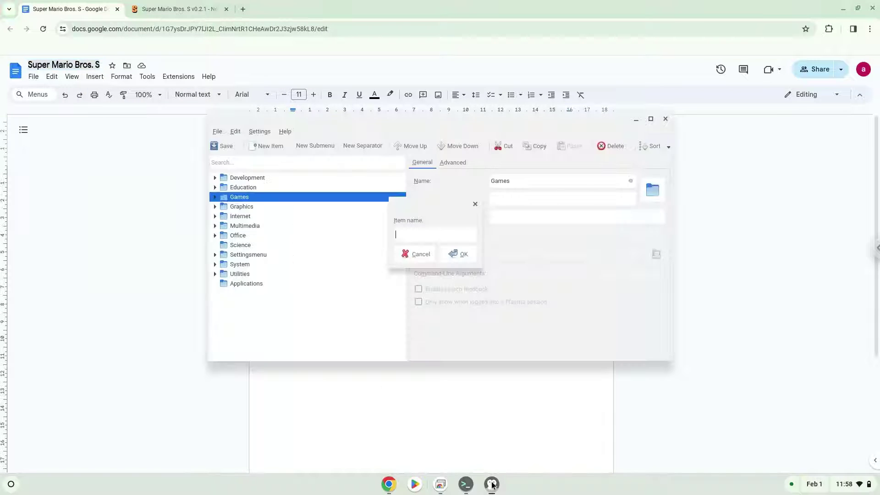
pyautogui.rightClick(413, 237)
pyautogui.click(431, 295)
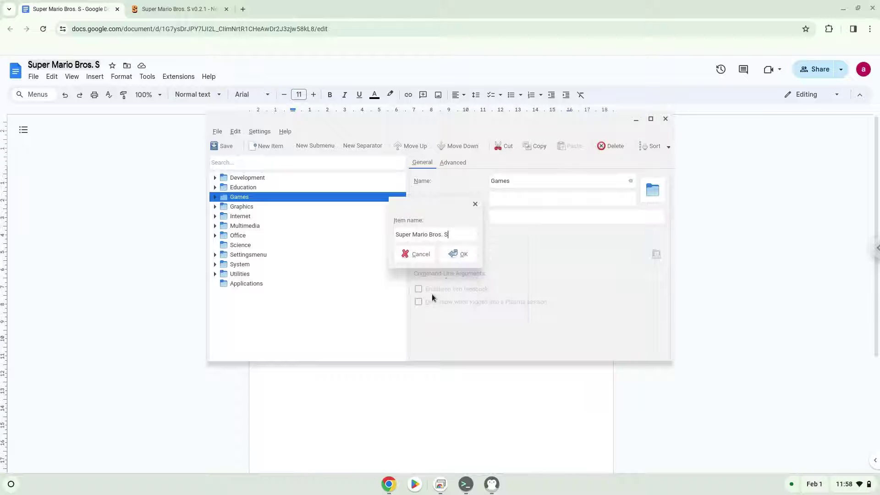
pyautogui.click(453, 256)
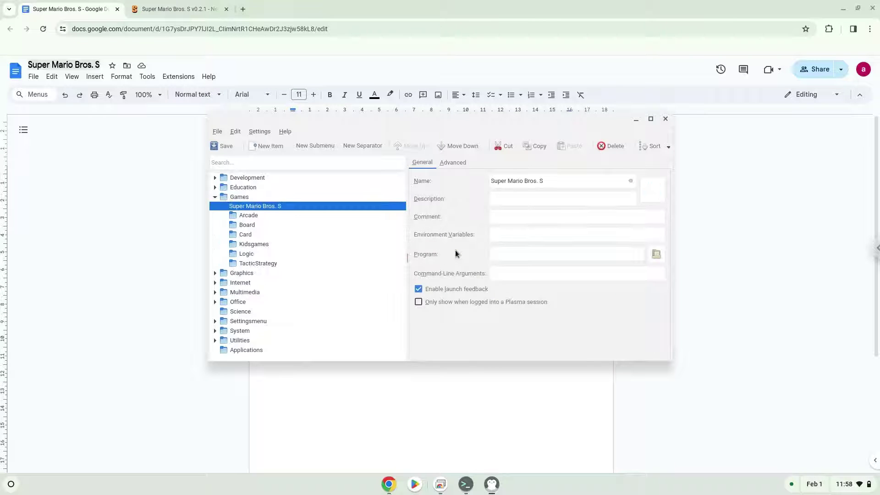
# Set SMBS-v021-Linux.x86_64 as the entry's program, save the menu, and close the editor
pyautogui.click(656, 255)
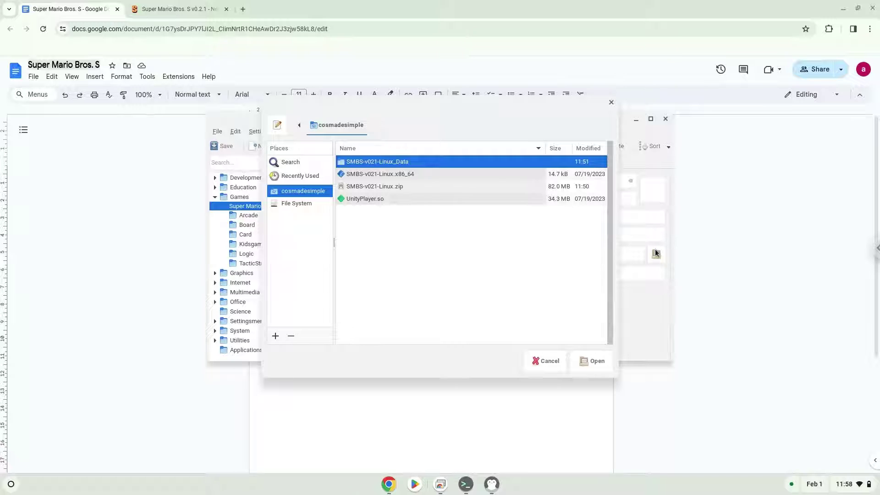
pyautogui.click(411, 175)
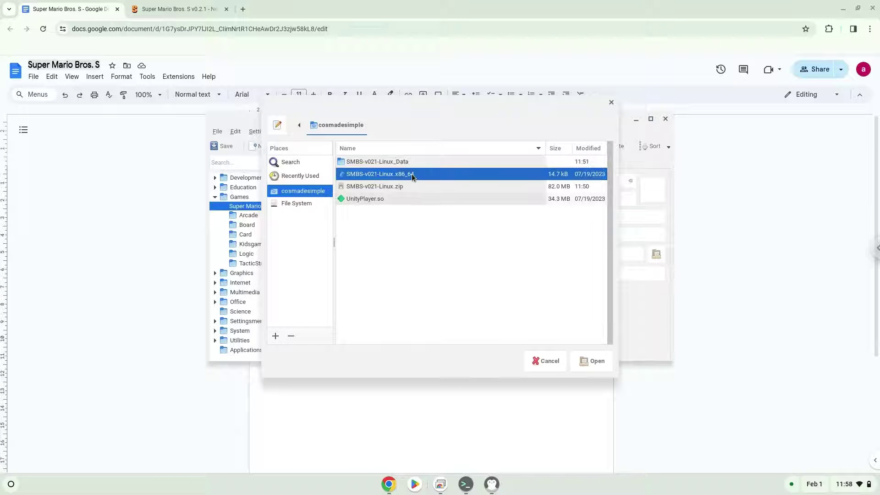
pyautogui.doubleClick(412, 173)
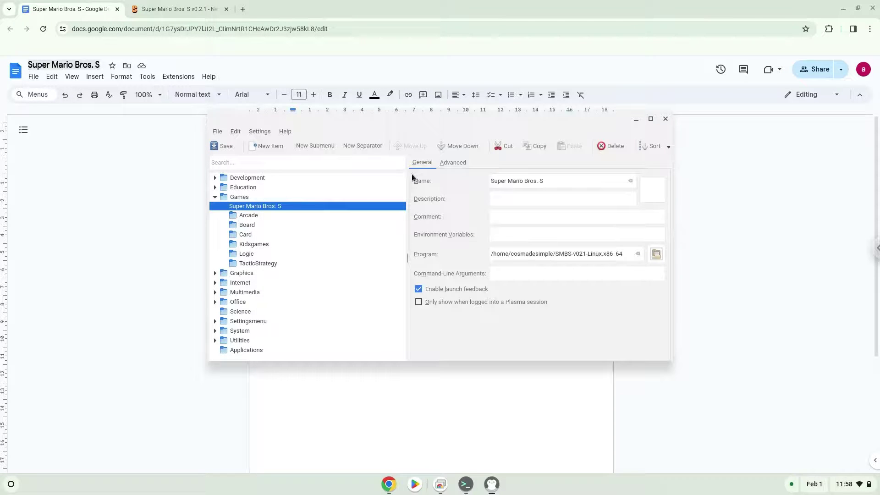
pyautogui.click(217, 147)
pyautogui.click(665, 120)
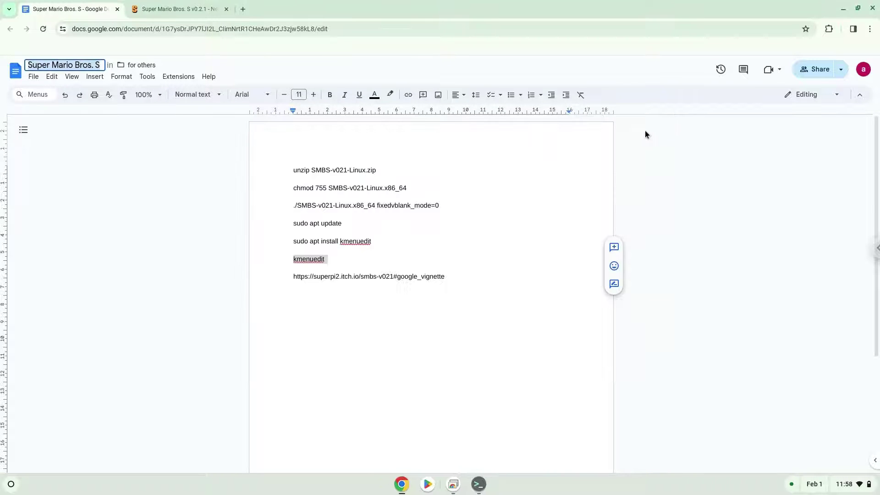
# Minimise the Chrome window and close the Linux terminal
pyautogui.click(850, 13)
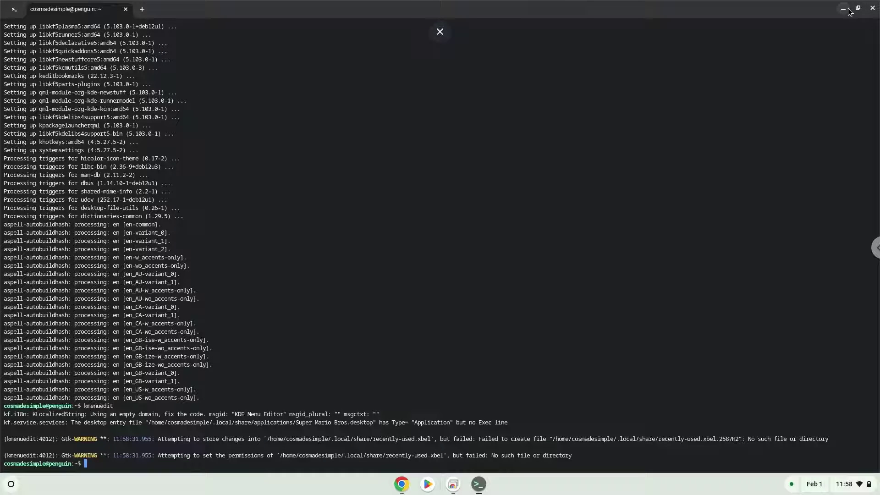
pyautogui.click(873, 10)
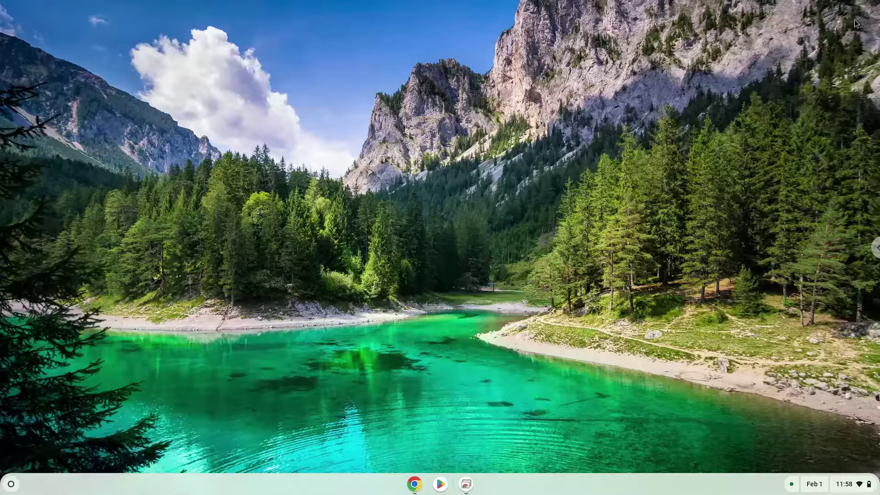
# Open the ChromeOS Launcher and start Super Mario Bros. S from its icon
pyautogui.click(11, 484)
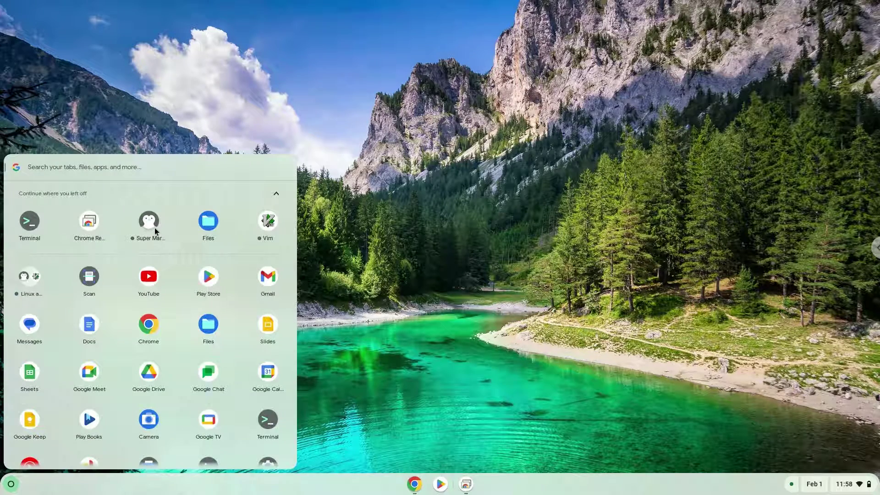
pyautogui.click(156, 227)
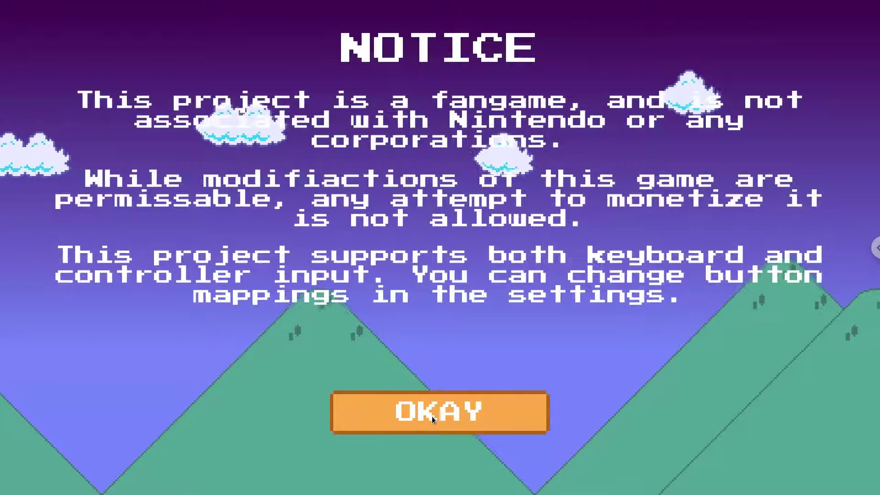
# Dismiss the fangame notice, then start a new game in file 1 as Mario in classic style
pyautogui.click(432, 416)
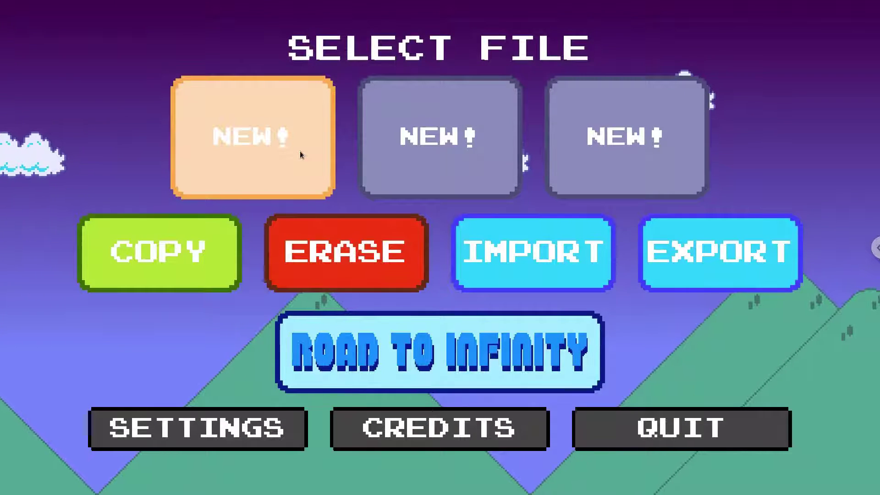
pyautogui.click(300, 153)
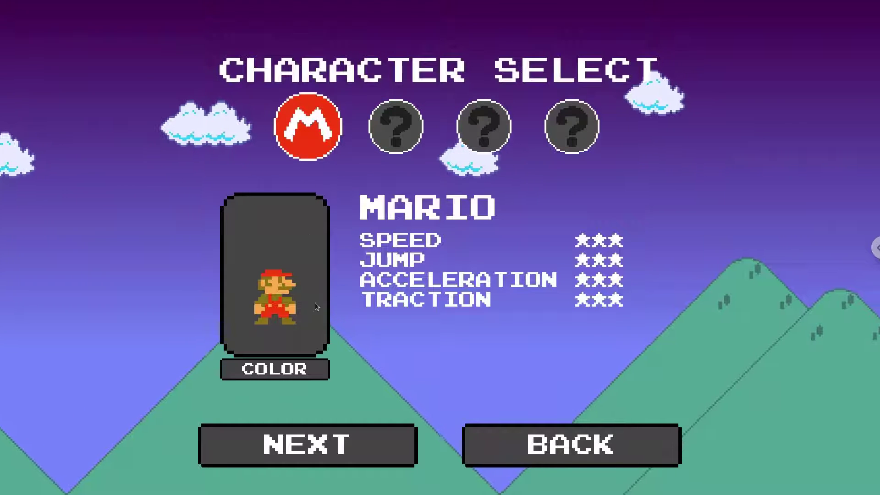
pyautogui.click(343, 441)
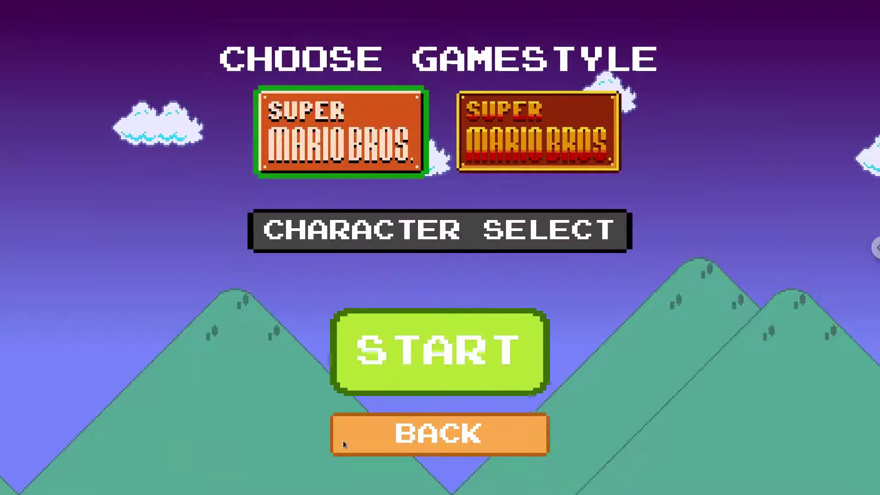
pyautogui.click(408, 370)
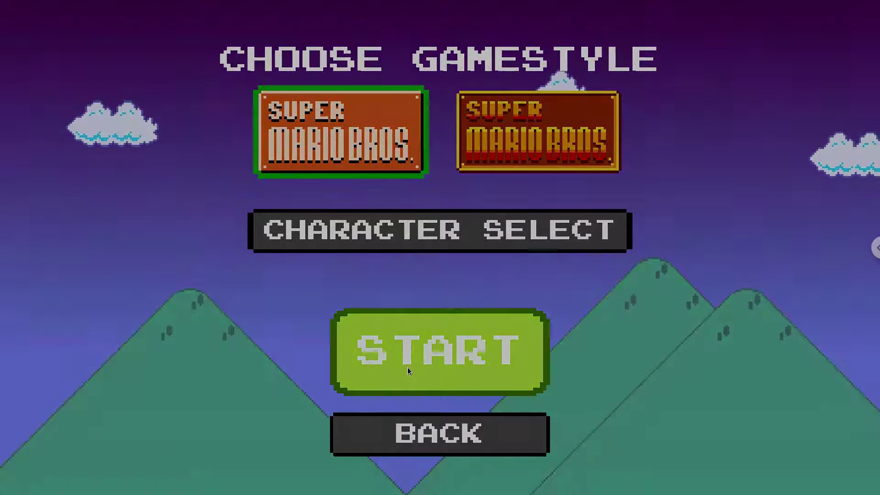